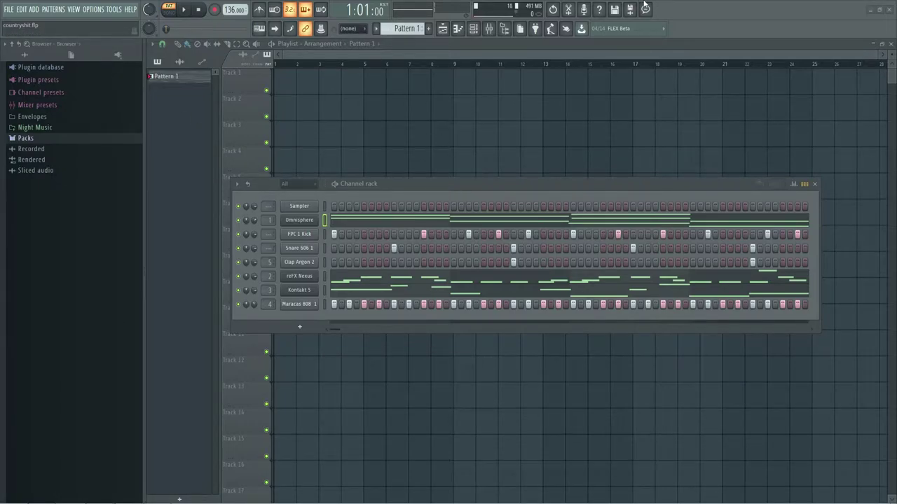
Step: Look over the Omnisphere chord notes in the piano roll, then close it
{"action": "right_click", "coordinate": [315, 219]}
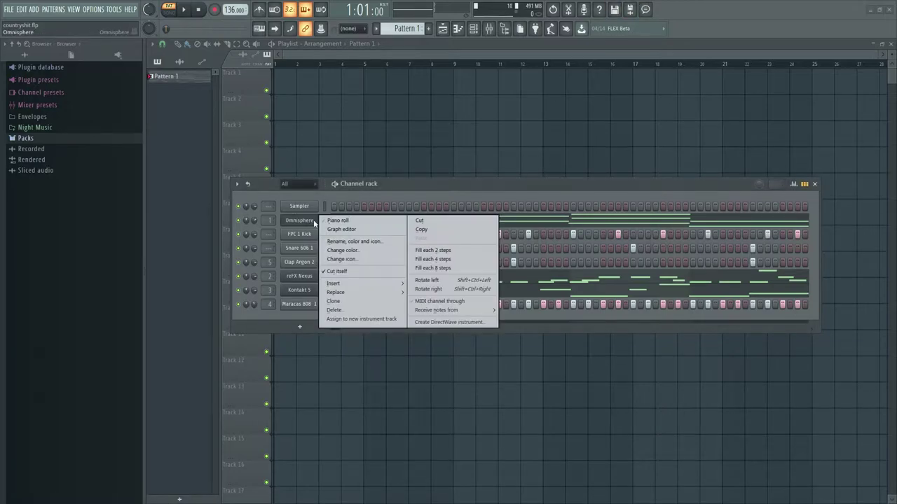
{"action": "left_click", "coordinate": [338, 221]}
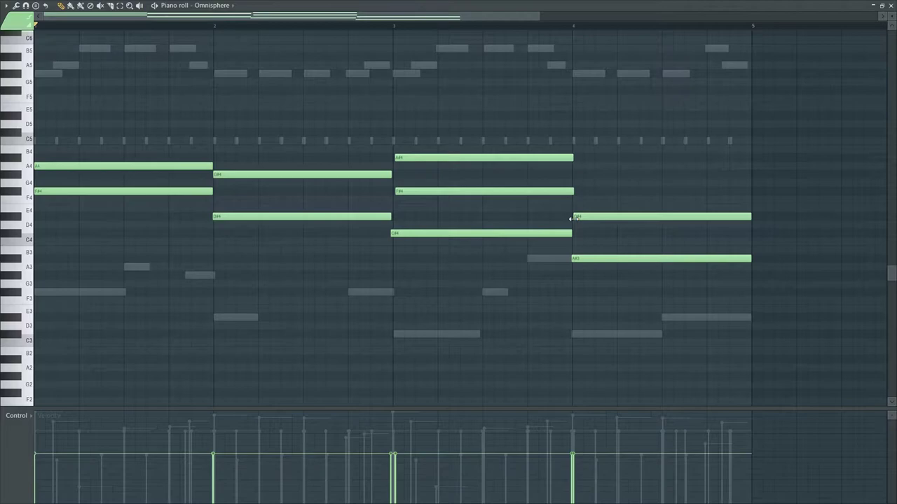
{"action": "left_click", "coordinate": [889, 5]}
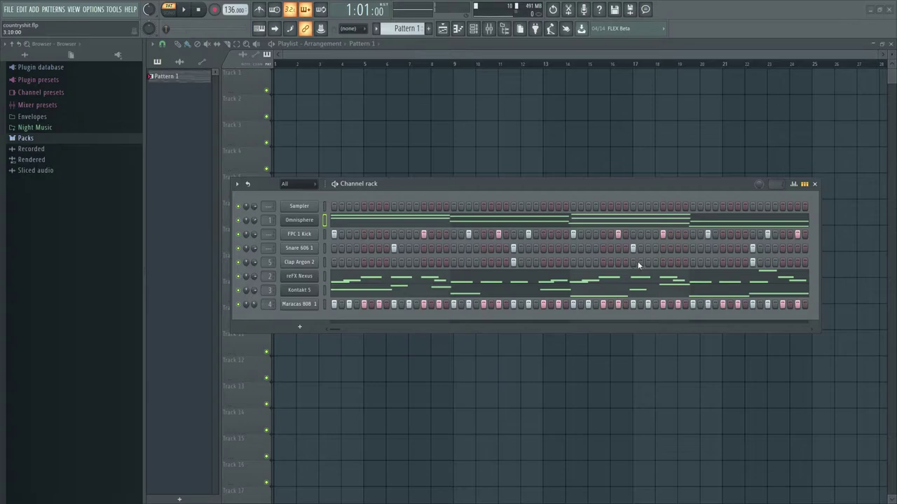
Step: Show the Omnisphere instrument's patch, then close the plugin window
{"action": "left_click", "coordinate": [300, 221]}
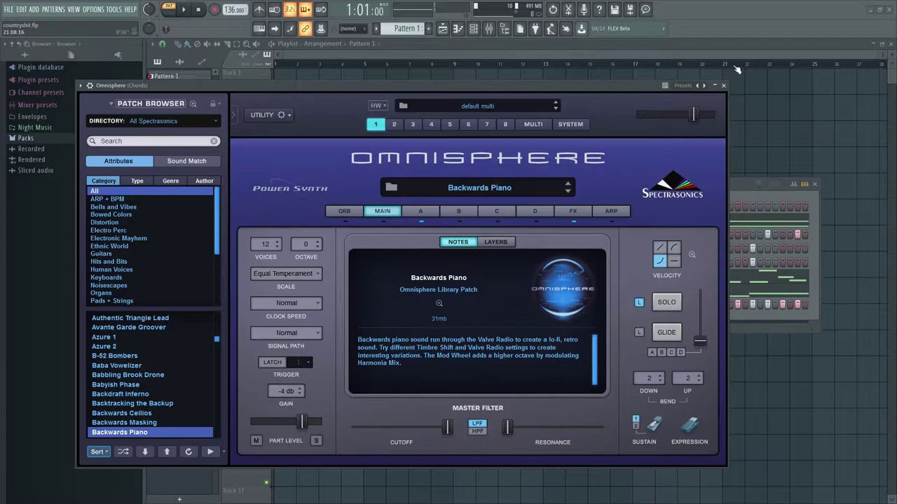
{"action": "left_click", "coordinate": [724, 85]}
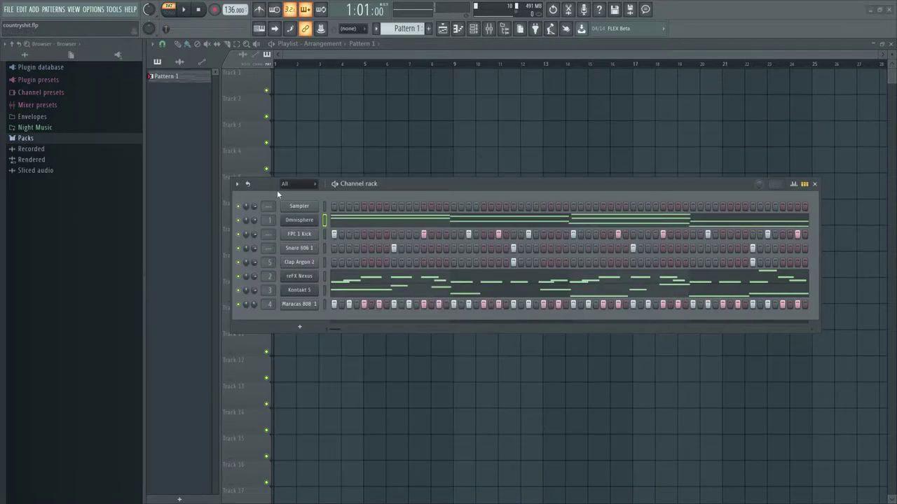
{"action": "right_click", "coordinate": [238, 222]}
{"action": "key", "text": "Escape"}
Step: Reopen the Omnisphere chord notes and play the chord pattern once
{"action": "right_click", "coordinate": [284, 219]}
{"action": "left_click", "coordinate": [308, 219]}
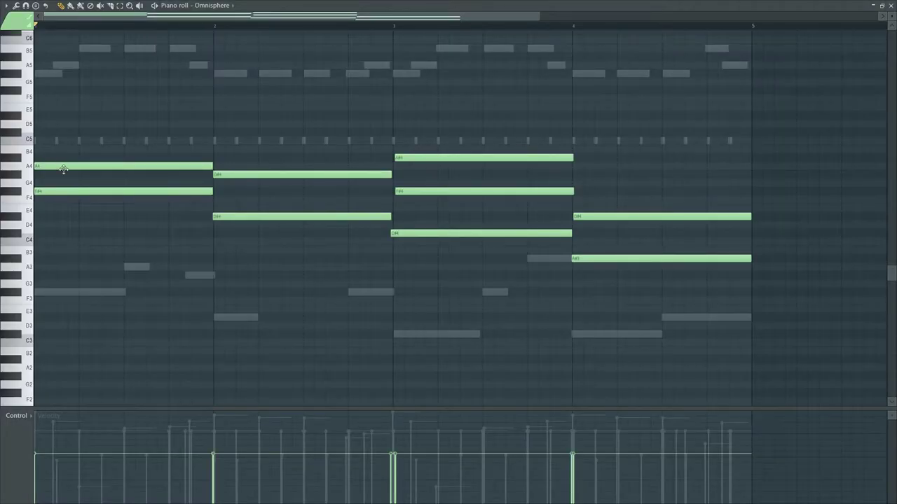
{"action": "key", "text": "space"}
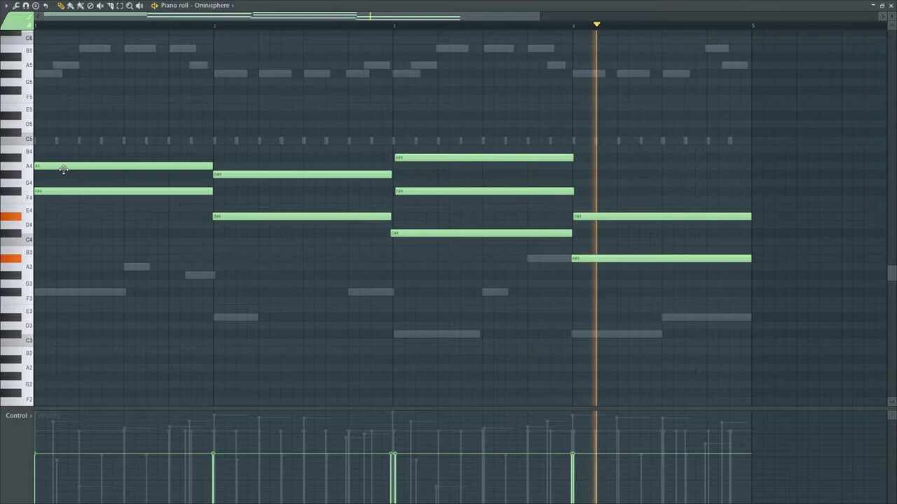
{"action": "key", "text": "space"}
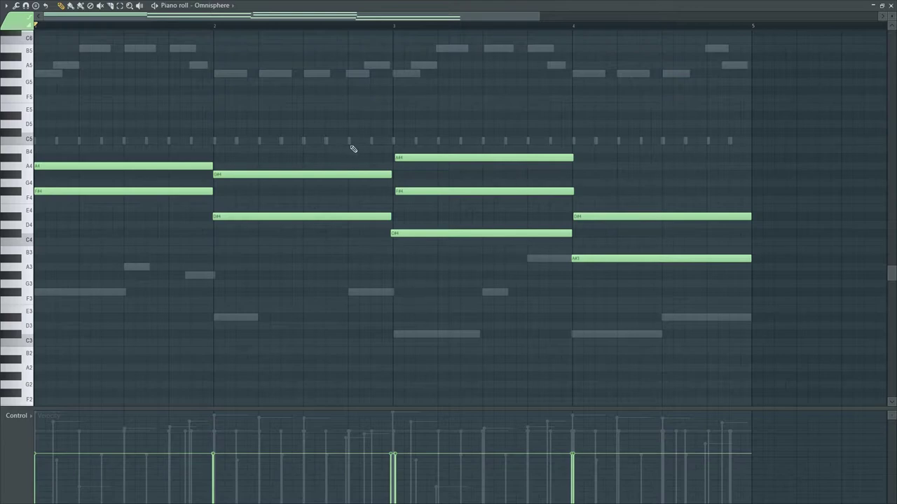
Step: Scroll through the chord notes, then close the piano roll
{"action": "scroll", "coordinate": [430, 184], "scroll_direction": "up", "scroll_amount": 2}
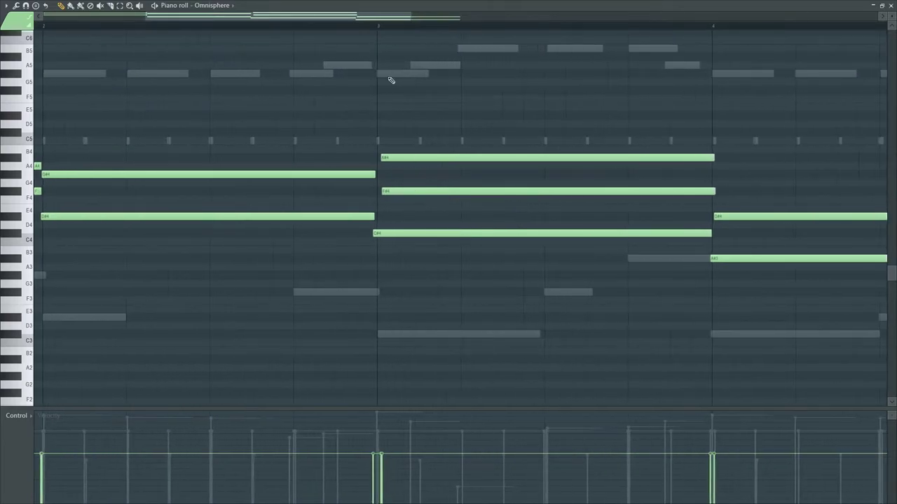
{"action": "left_click_drag", "start_coordinate": [360, 19], "coordinate": [327, 19]}
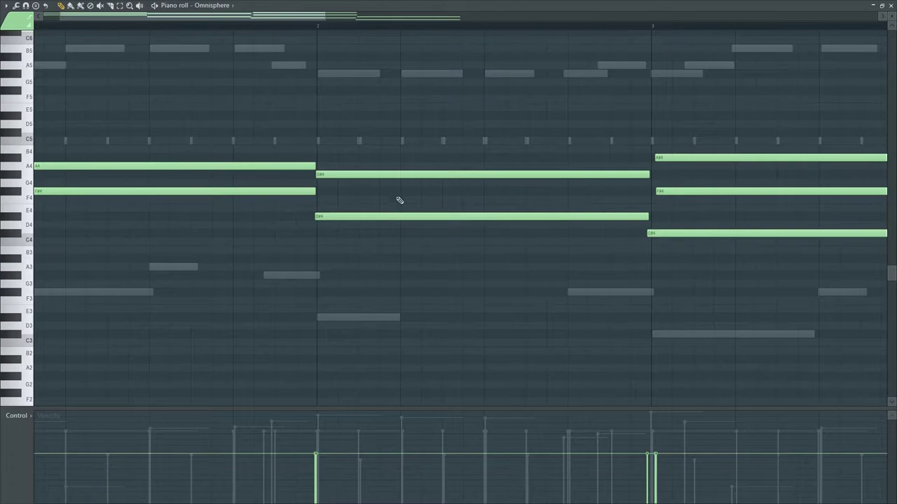
{"action": "scroll", "coordinate": [695, 259], "scroll_direction": "up", "scroll_amount": 1}
{"action": "scroll", "coordinate": [556, 198], "scroll_direction": "up", "scroll_amount": 1}
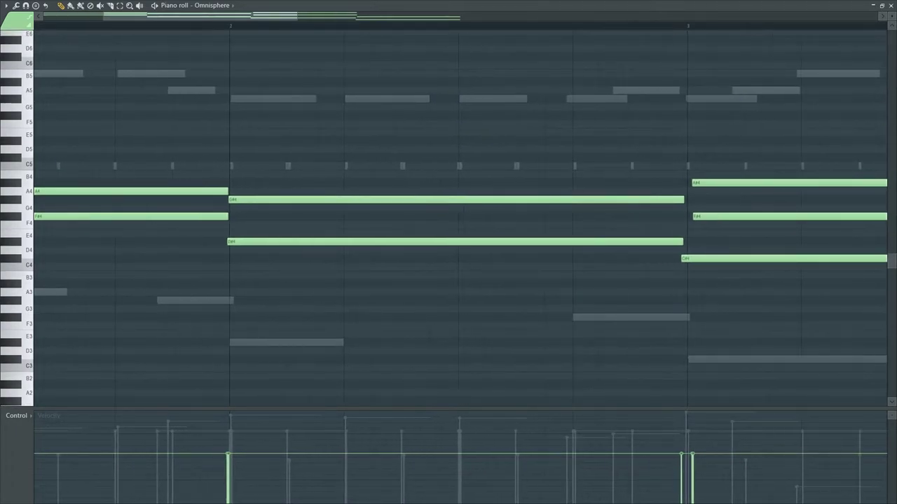
{"action": "scroll", "coordinate": [440, 154], "scroll_direction": "down", "scroll_amount": 1}
{"action": "scroll", "coordinate": [440, 155], "scroll_direction": "down", "scroll_amount": 2}
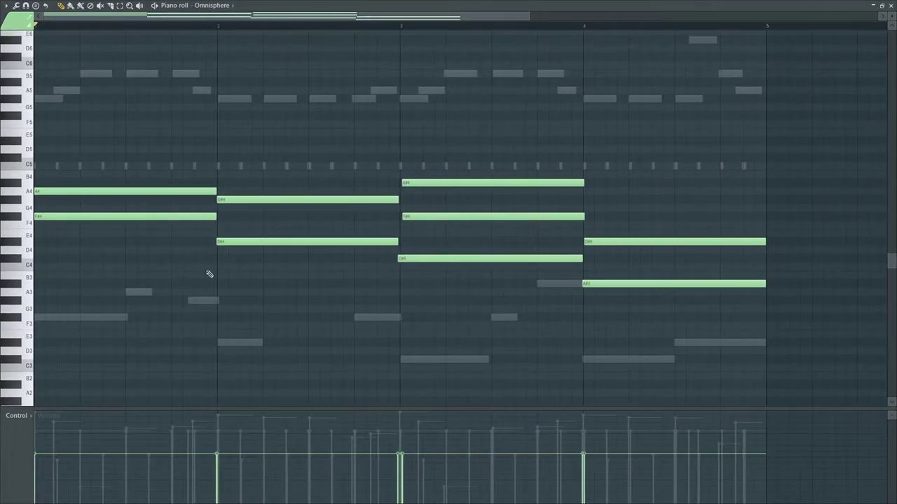
{"action": "scroll", "coordinate": [306, 271], "scroll_direction": "down", "scroll_amount": 1}
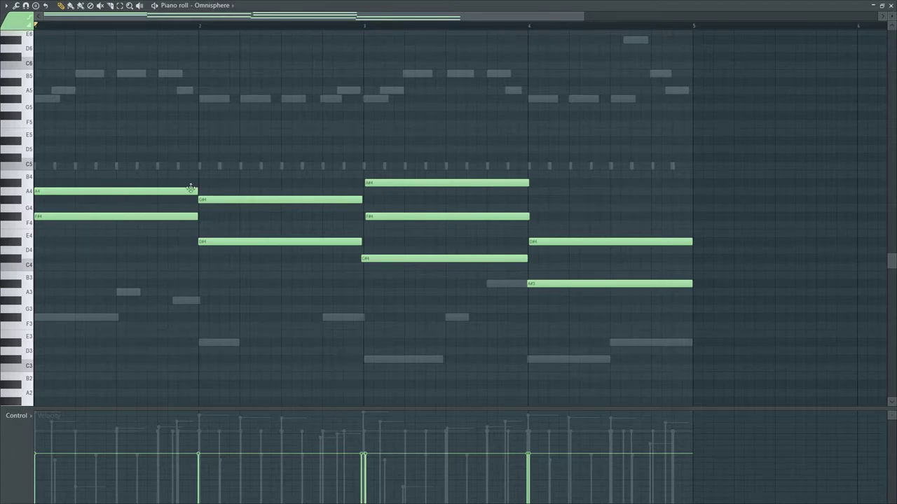
{"action": "left_click", "coordinate": [890, 5]}
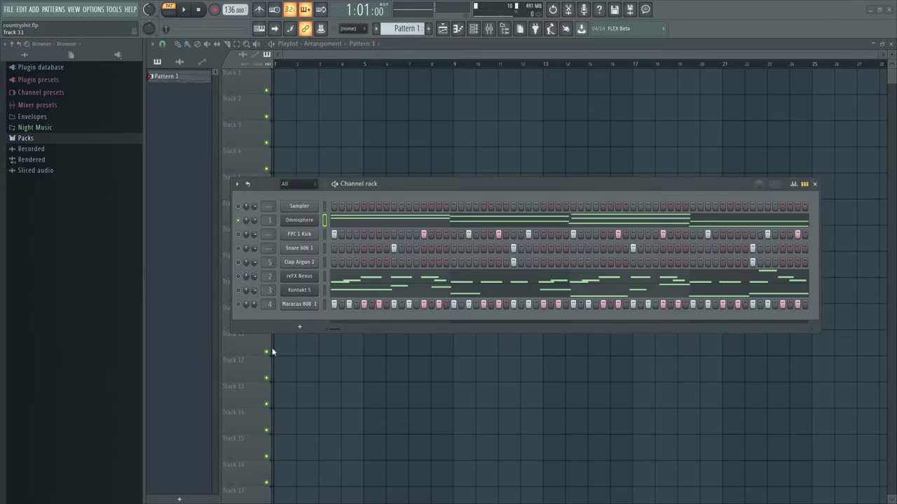
Step: In the mixer during playback, check the Chords track's Fruity Limiter, then show iZotope Vinyl
{"action": "key", "text": "F9"}
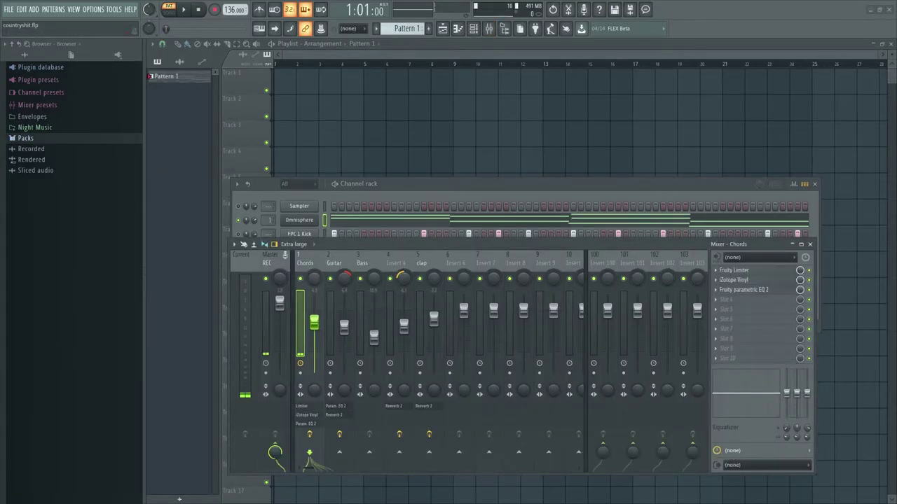
{"action": "key", "text": "space"}
{"action": "left_click", "coordinate": [733, 269]}
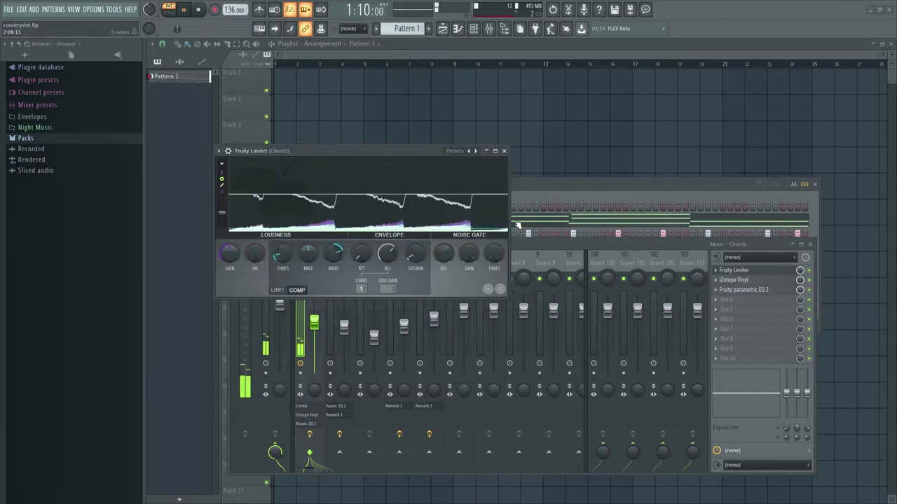
{"action": "left_click", "coordinate": [503, 150]}
{"action": "left_click", "coordinate": [736, 280]}
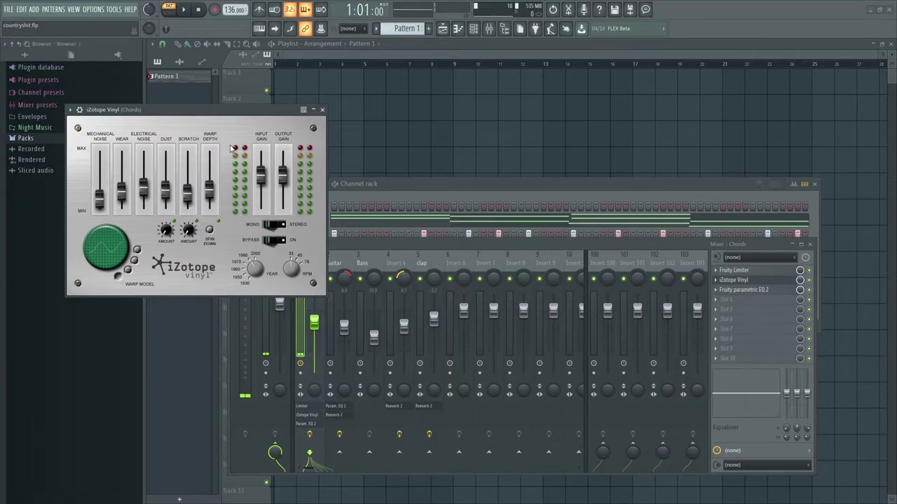
Step: Tune iZotope Vinyl's Electrical Noise by ear, settling at about 7.8 dB
{"action": "left_click_drag", "start_coordinate": [145, 193], "coordinate": [150, 186]}
{"action": "key", "text": "space"}
{"action": "left_click_drag", "start_coordinate": [144, 192], "coordinate": [145, 178]}
{"action": "key", "text": "space"}
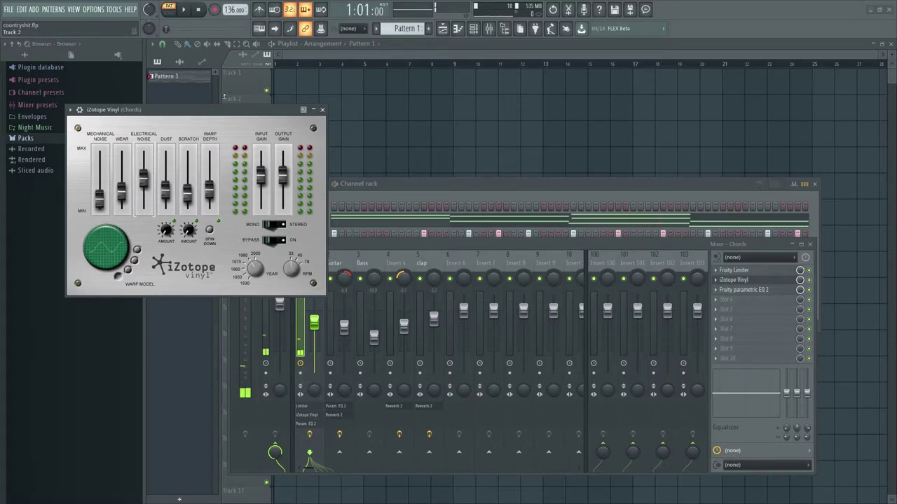
{"action": "mouse_move", "coordinate": [146, 182]}
{"action": "left_mouse_down"}
{"action": "mouse_move", "coordinate": [151, 193]}
{"action": "mouse_move", "coordinate": [149, 174]}
{"action": "left_mouse_up"}
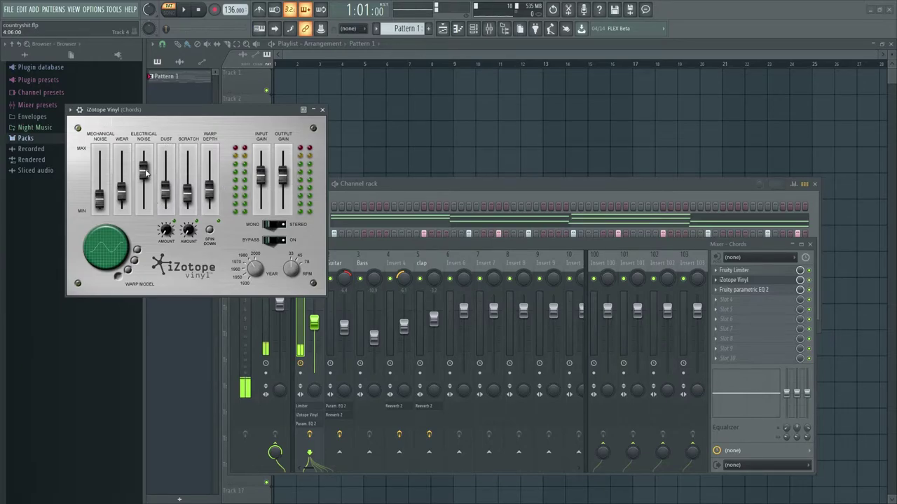
{"action": "left_click_drag", "start_coordinate": [146, 178], "coordinate": [167, 182]}
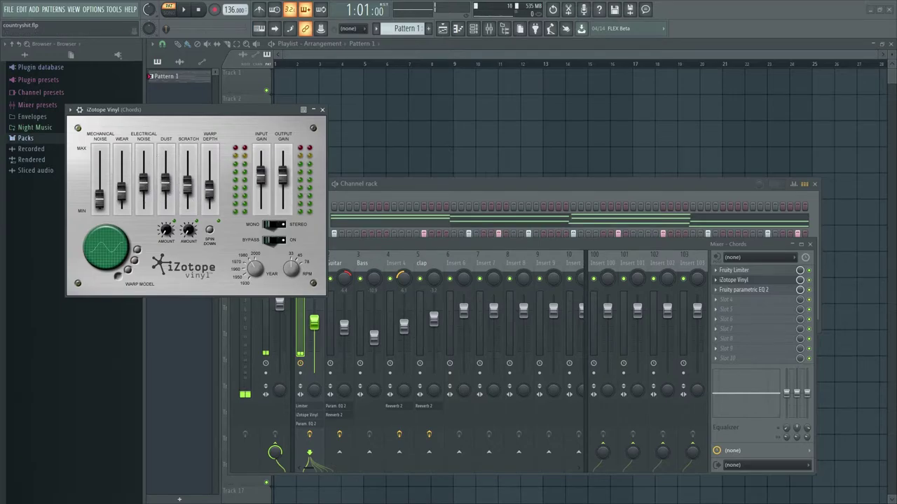
Step: Lower Dust to about -9.6 dB and show the Chords Fruity parametric EQ 2 during playback
{"action": "left_click_drag", "start_coordinate": [165, 181], "coordinate": [166, 184]}
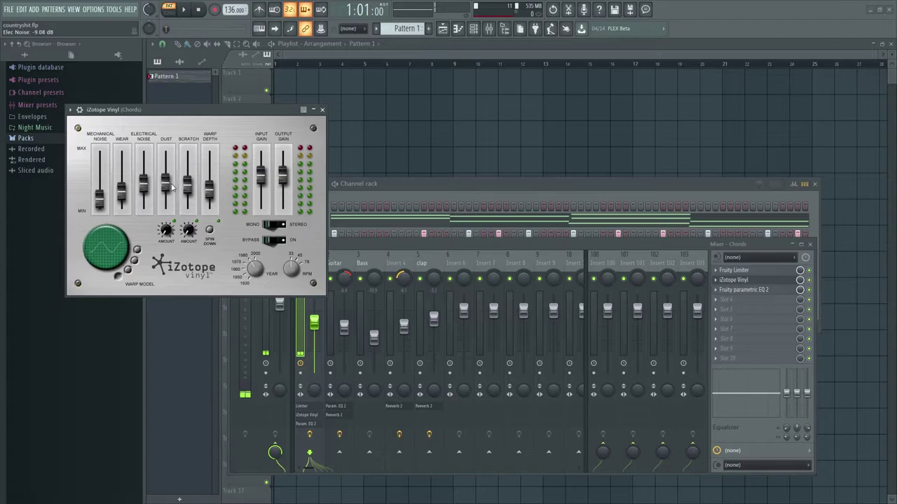
{"action": "left_click", "coordinate": [184, 11]}
{"action": "left_click", "coordinate": [732, 290]}
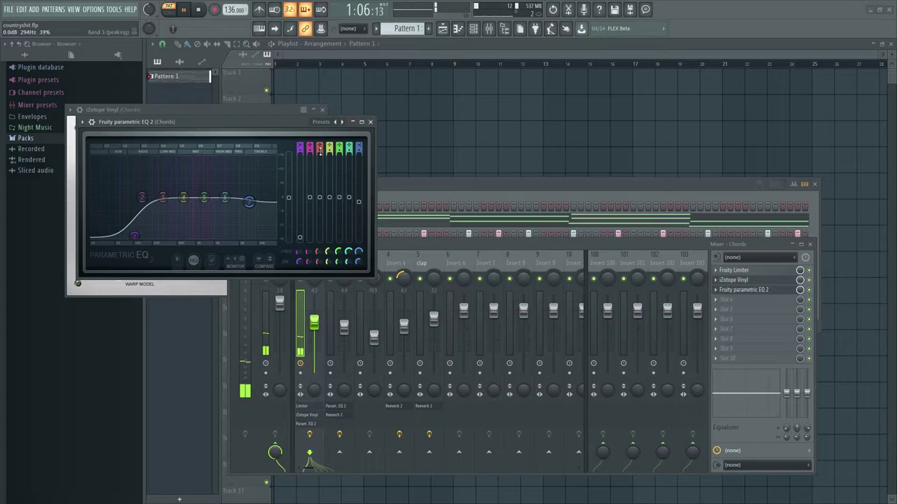
Step: Close the Fruity parametric EQ 2 and iZotope Vinyl windows
{"action": "left_click", "coordinate": [369, 121]}
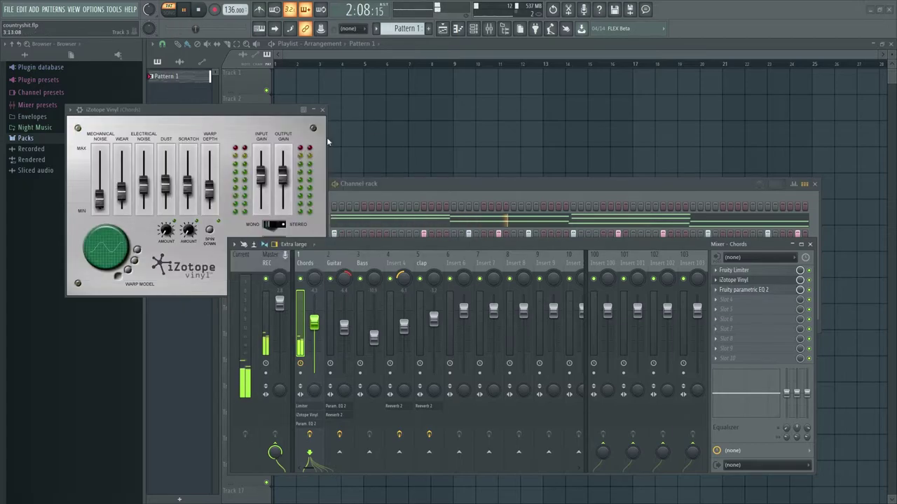
{"action": "left_click", "coordinate": [736, 289]}
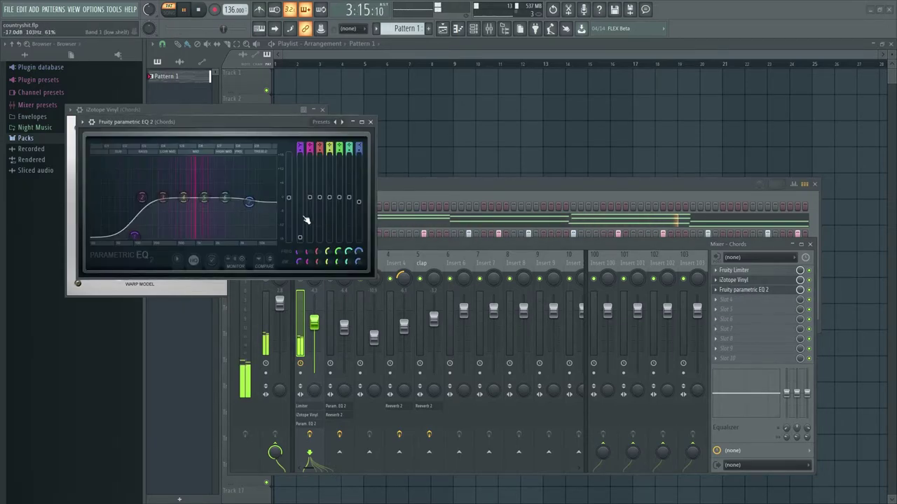
{"action": "left_click", "coordinate": [370, 121]}
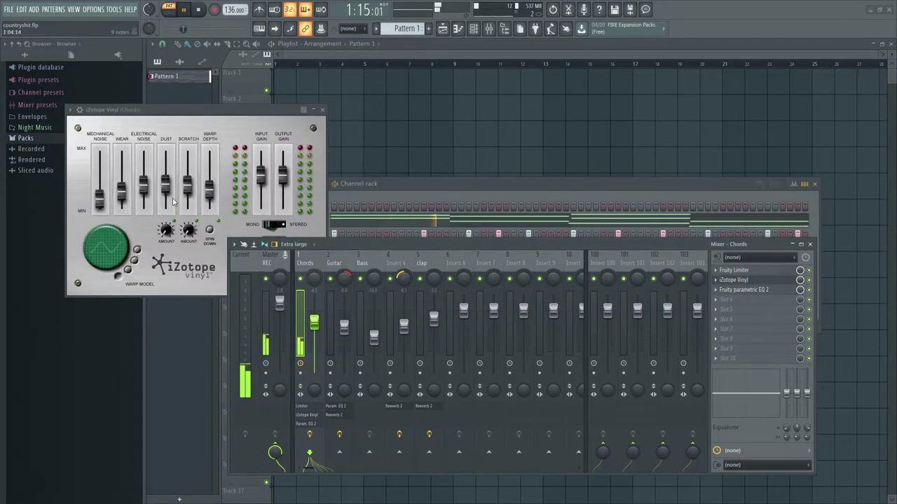
{"action": "left_click", "coordinate": [236, 133]}
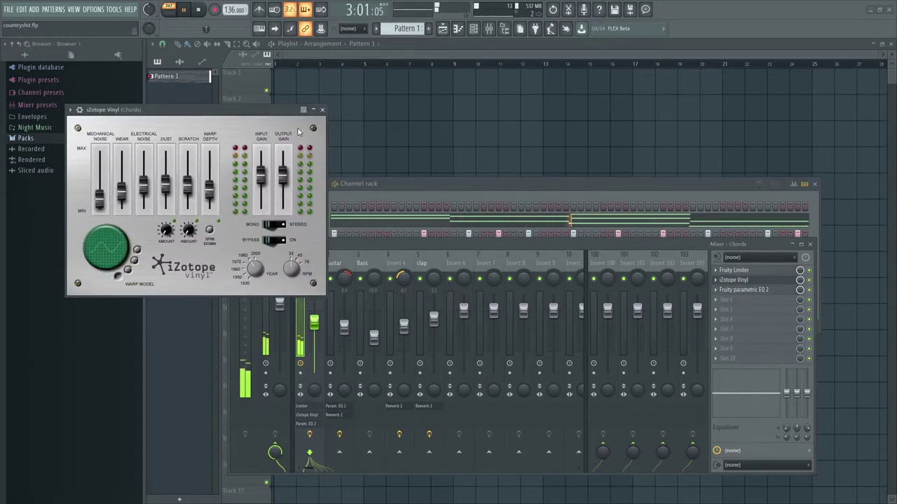
{"action": "left_click", "coordinate": [322, 110]}
Step: Remove the stray Pattern 1 clip, stop playback, and bring the Channel rack above the Mixer
{"action": "left_click", "coordinate": [331, 106]}
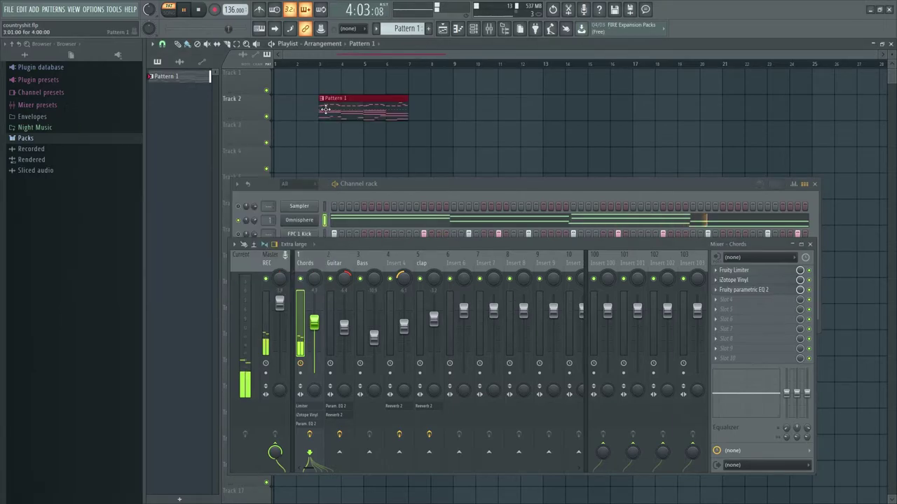
{"action": "right_click", "coordinate": [351, 116]}
{"action": "key", "text": "space"}
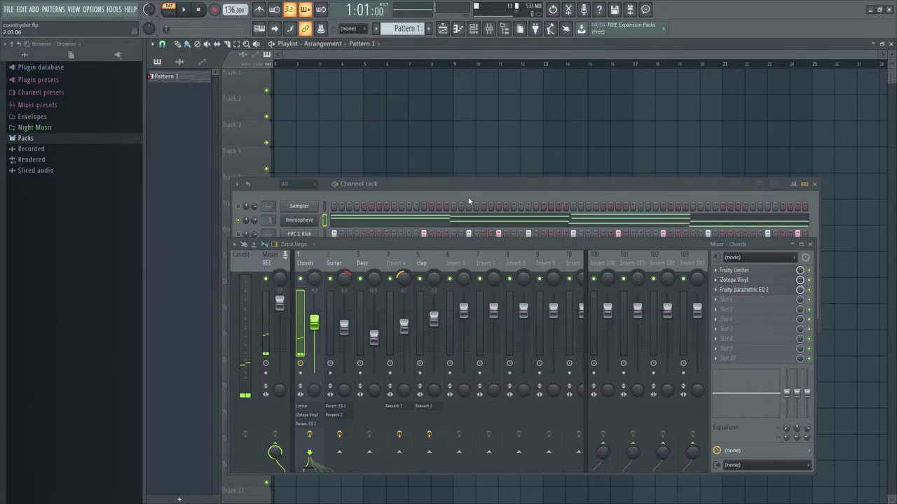
{"action": "left_click_drag", "start_coordinate": [466, 184], "coordinate": [472, 140]}
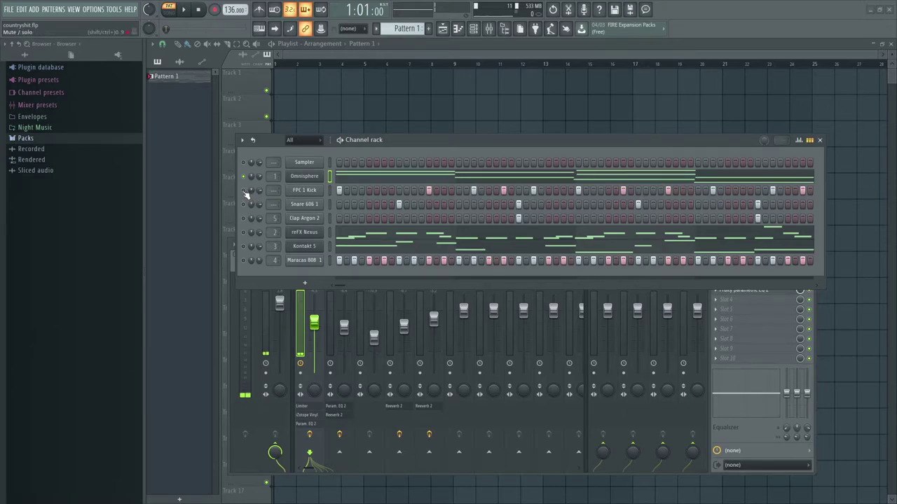
Step: Solo the FPC 1 Kick channel and add a kick hit on an empty step
{"action": "right_click", "coordinate": [244, 190]}
{"action": "left_click", "coordinate": [503, 190]}
{"action": "left_click", "coordinate": [189, 14]}
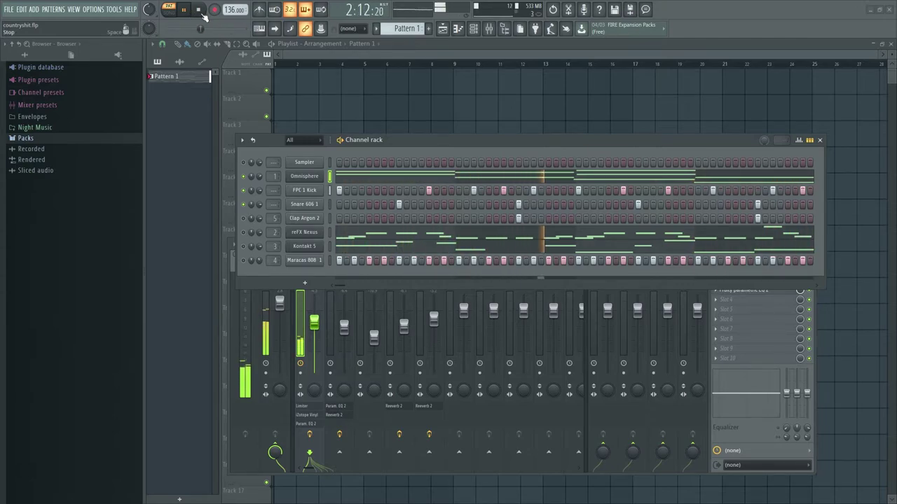
{"action": "left_click", "coordinate": [199, 10]}
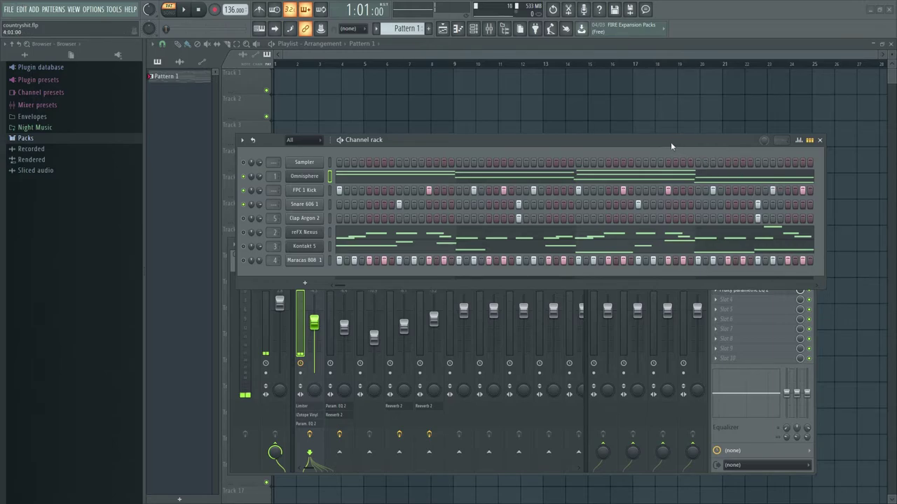
{"action": "left_click_drag", "start_coordinate": [671, 145], "coordinate": [657, 143]}
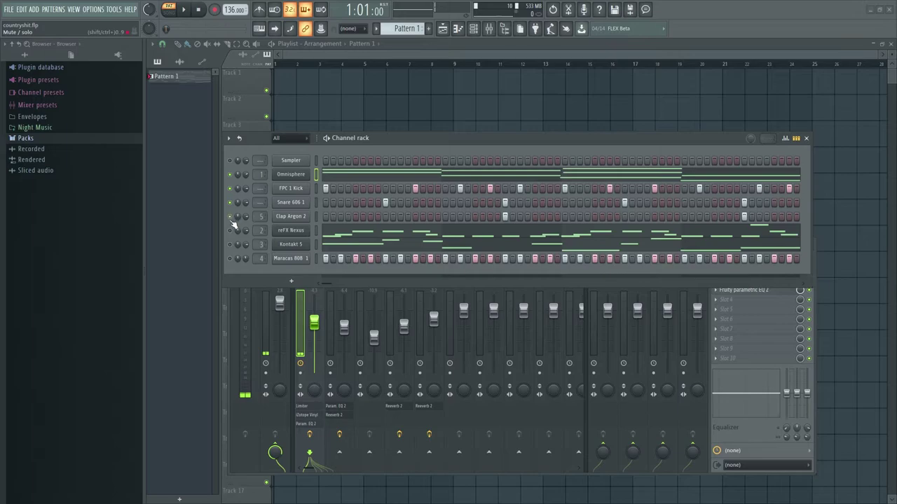
Step: Play and stop the beat, then reveal the full mixer and select the clap track
{"action": "left_click", "coordinate": [187, 9]}
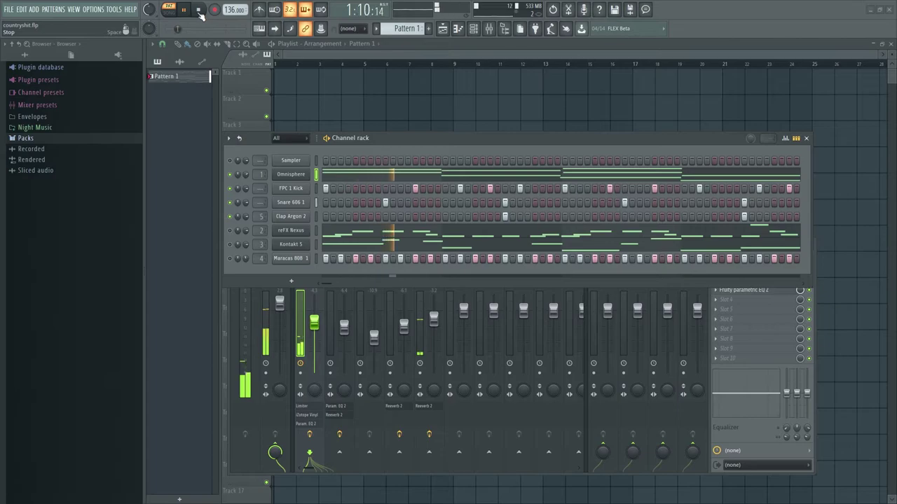
{"action": "left_click", "coordinate": [198, 9]}
{"action": "left_click_drag", "start_coordinate": [591, 143], "coordinate": [595, 93]}
{"action": "left_click", "coordinate": [421, 263]}
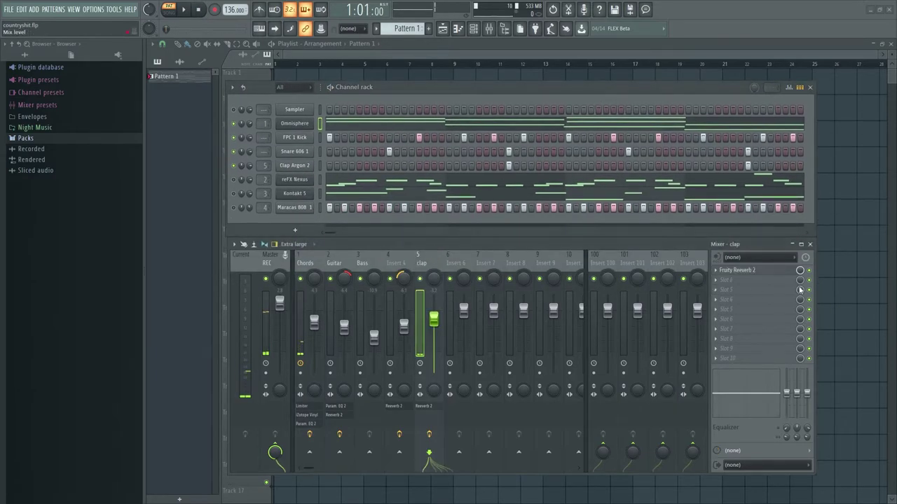
Step: Check the clap's Fruity Reeverb 2, then raise the Chords fader while the beat plays
{"action": "left_click", "coordinate": [737, 270]}
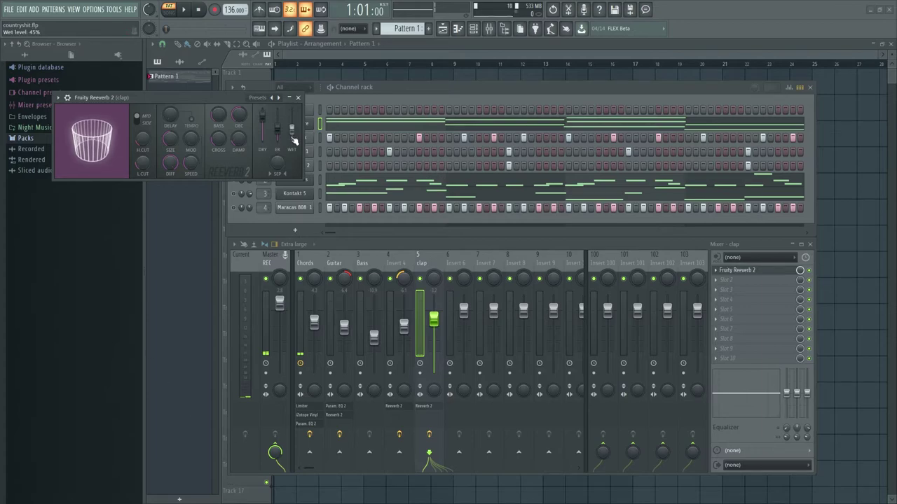
{"action": "left_click", "coordinate": [298, 97]}
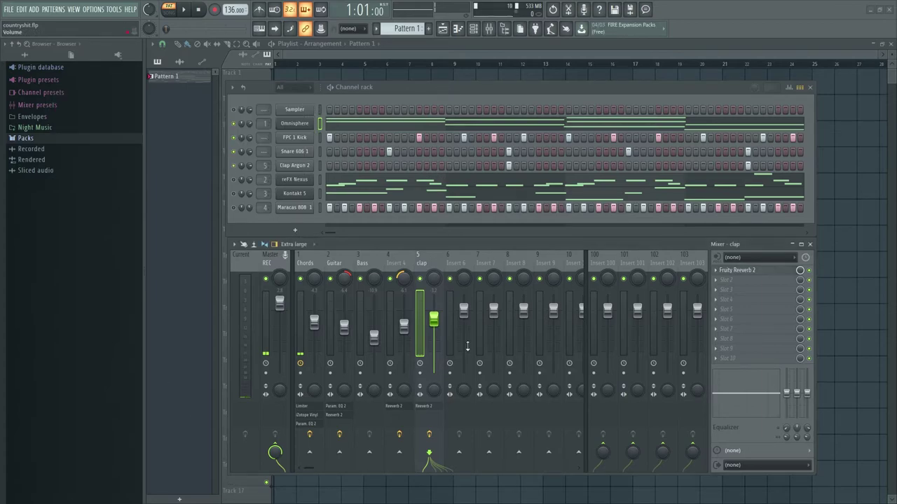
{"action": "left_click", "coordinate": [185, 11]}
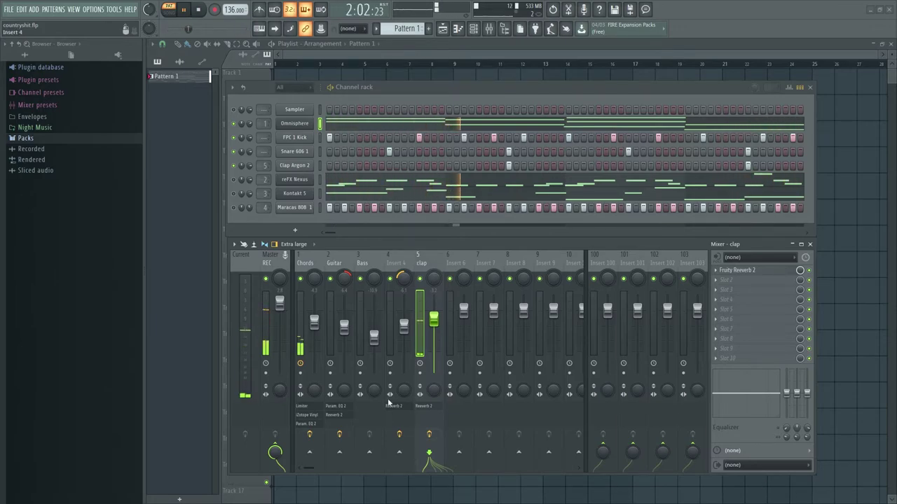
{"action": "left_click_drag", "start_coordinate": [316, 337], "coordinate": [317, 324]}
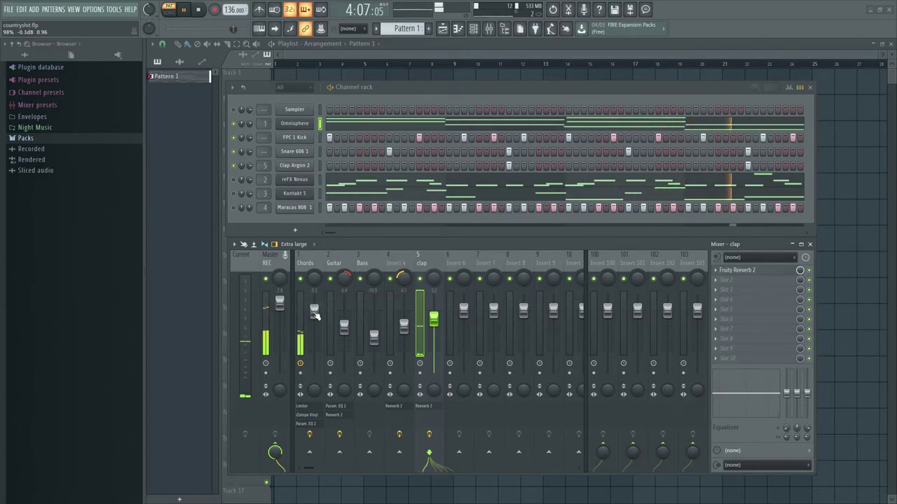
Step: Unmute Maracas 808 and pan the Guitar insert off centre while listening to the beat
{"action": "left_click", "coordinate": [197, 11]}
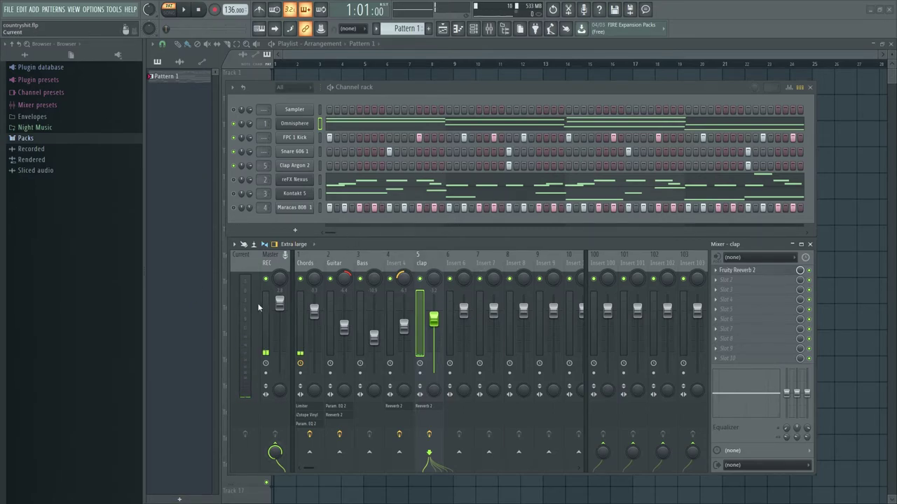
{"action": "left_click", "coordinate": [235, 209]}
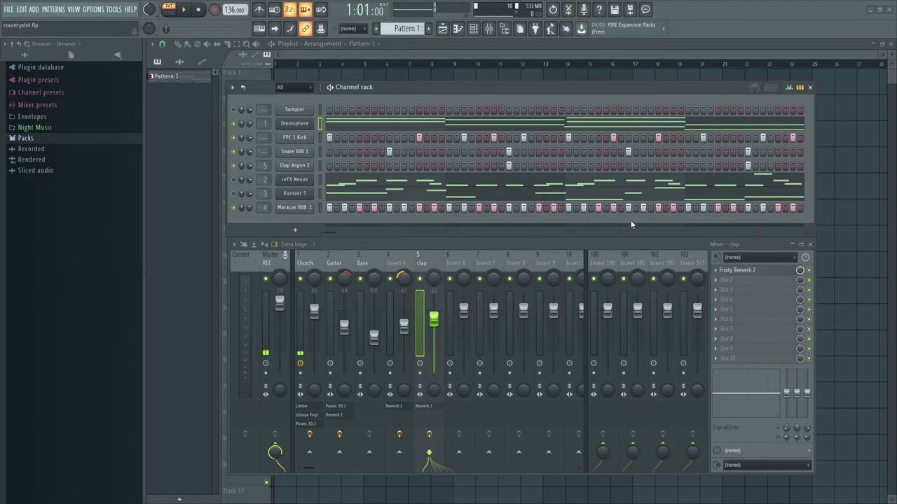
{"action": "left_click", "coordinate": [185, 10]}
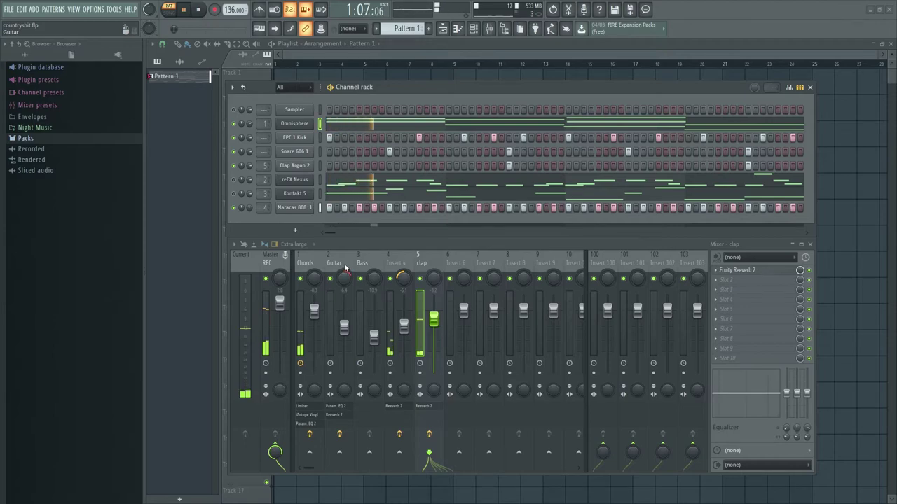
{"action": "left_click_drag", "start_coordinate": [344, 268], "coordinate": [345, 277]}
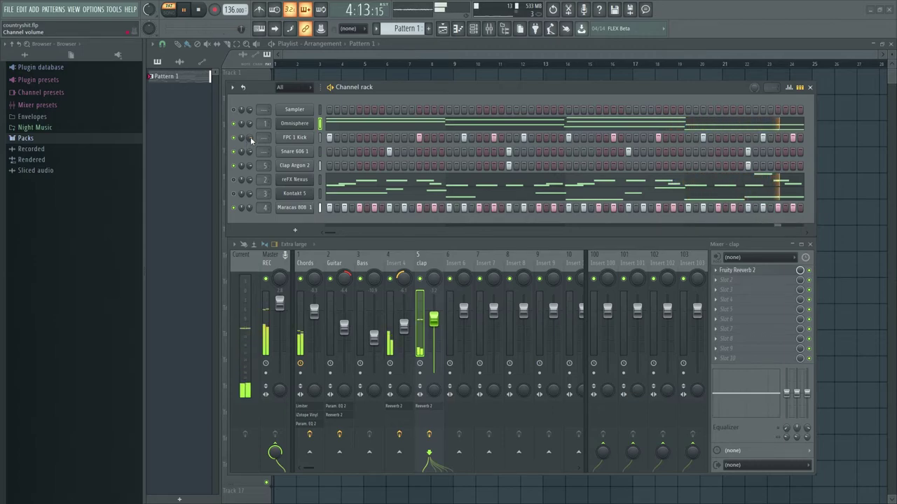
{"action": "left_click", "coordinate": [200, 11]}
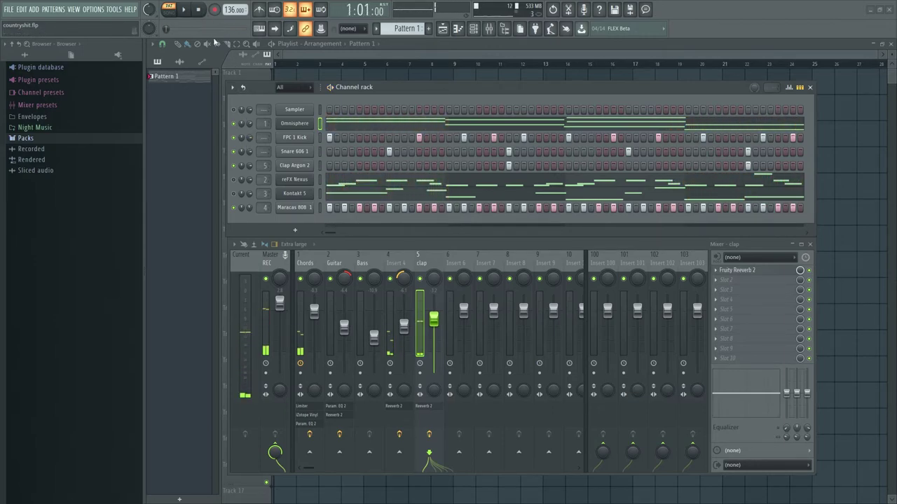
Step: Glance at Kontakt 5, then check Insert 4's Fruity Reeverb 2 at 31% wet
{"action": "left_click", "coordinate": [301, 197]}
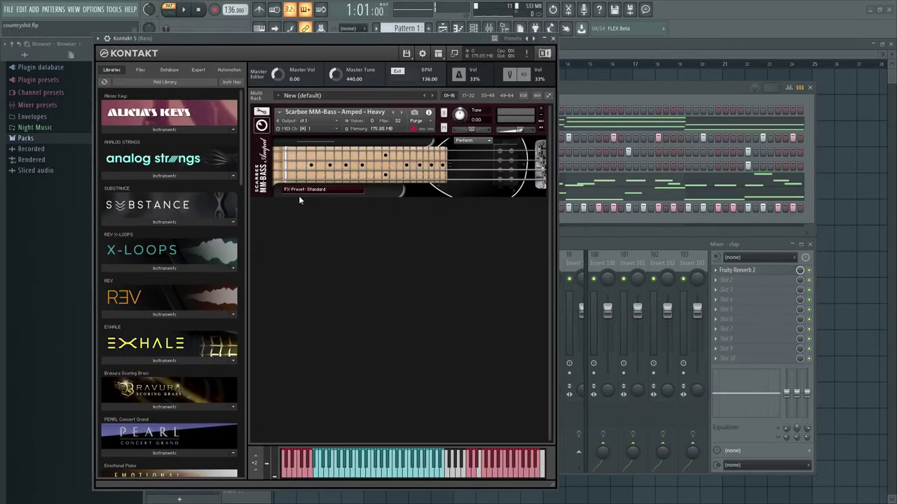
{"action": "left_click", "coordinate": [553, 36]}
{"action": "left_click", "coordinate": [389, 261]}
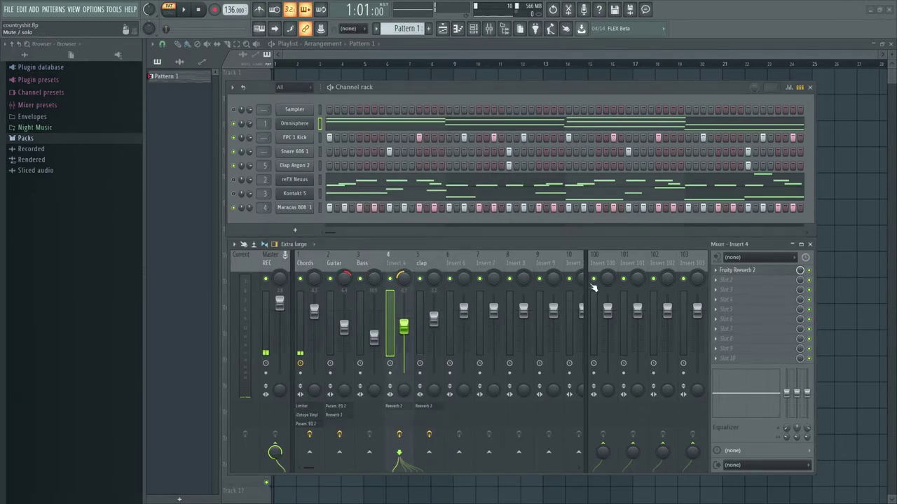
{"action": "left_click", "coordinate": [738, 270]}
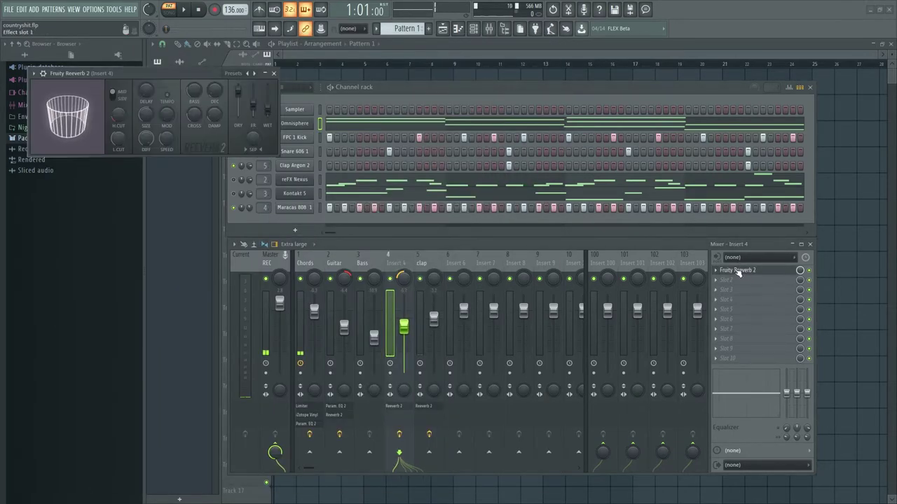
{"action": "left_click", "coordinate": [273, 74]}
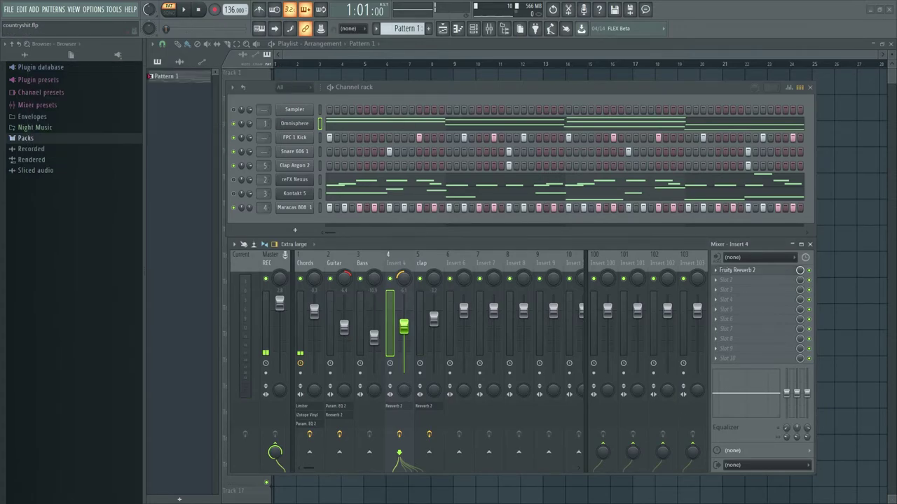
Step: View Kontakt 5's Scarbee MM-Bass - Amped - Heavy patch, then close it
{"action": "left_click", "coordinate": [294, 193]}
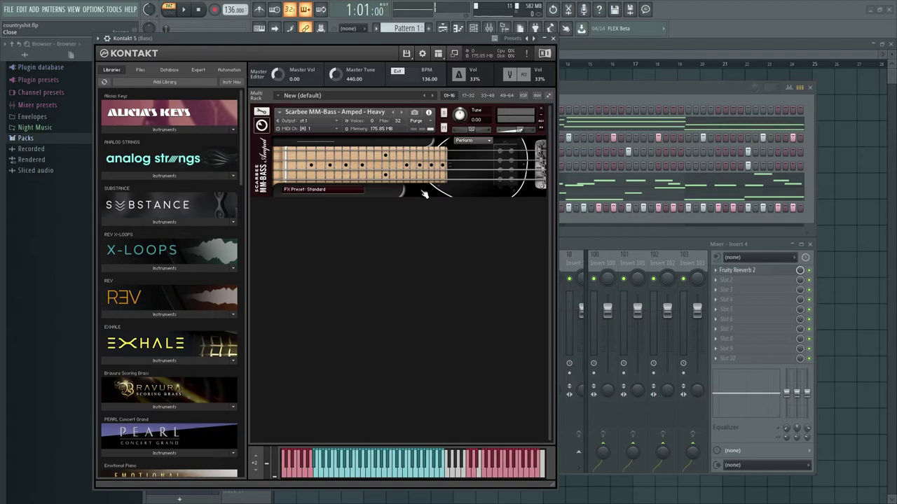
{"action": "left_click", "coordinate": [552, 38]}
{"action": "right_click", "coordinate": [320, 191]}
Step: Play through the Kontakt 5 bass line in the piano roll, then close it
{"action": "left_click", "coordinate": [336, 196]}
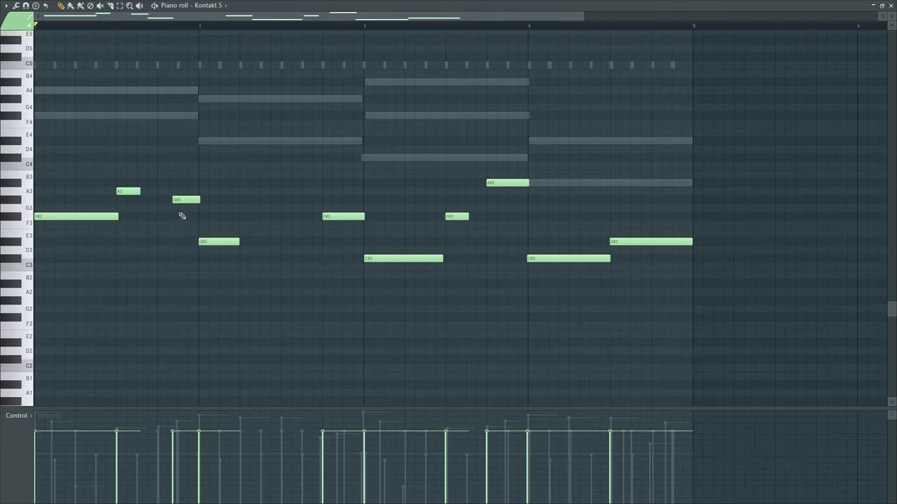
{"action": "key", "text": "space"}
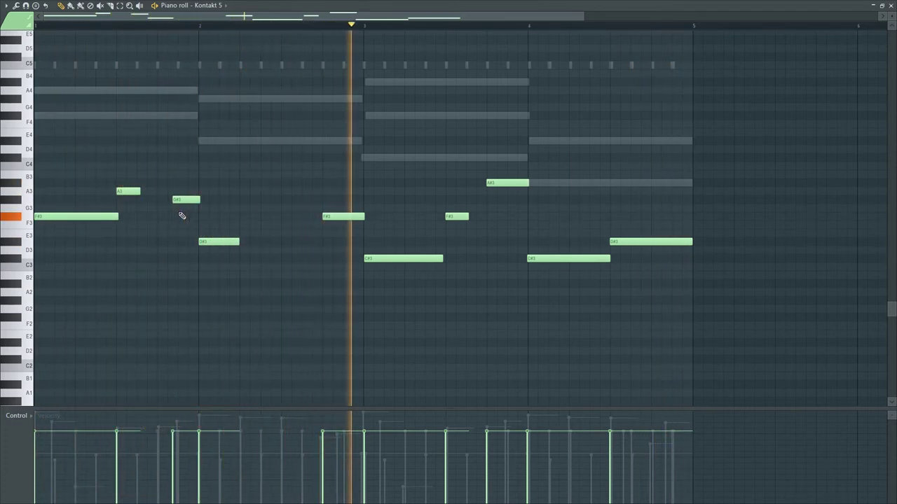
{"action": "key", "text": "space"}
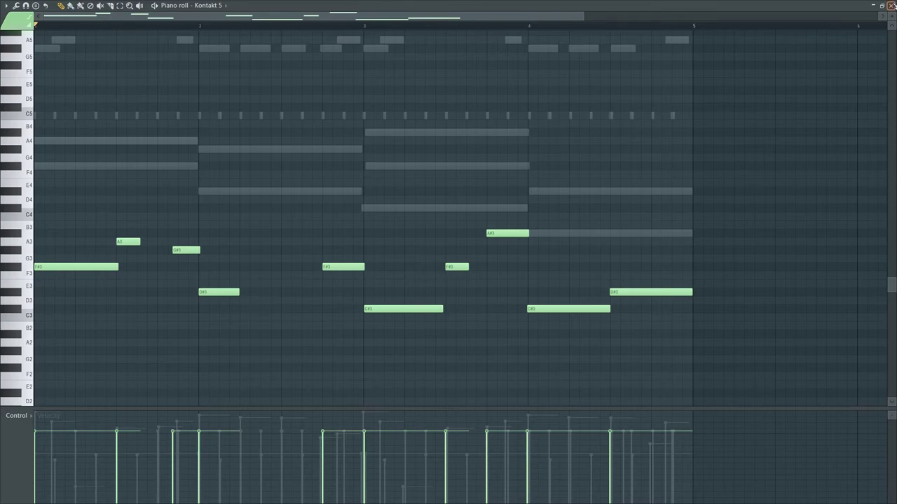
{"action": "left_click", "coordinate": [891, 5]}
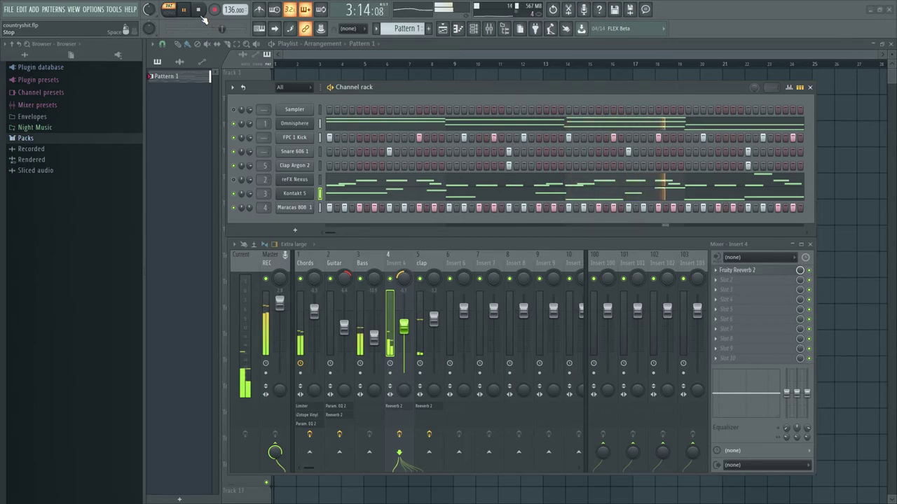
Step: Stop the beat so the song position returns to 1:01:00
{"action": "left_click", "coordinate": [201, 13]}
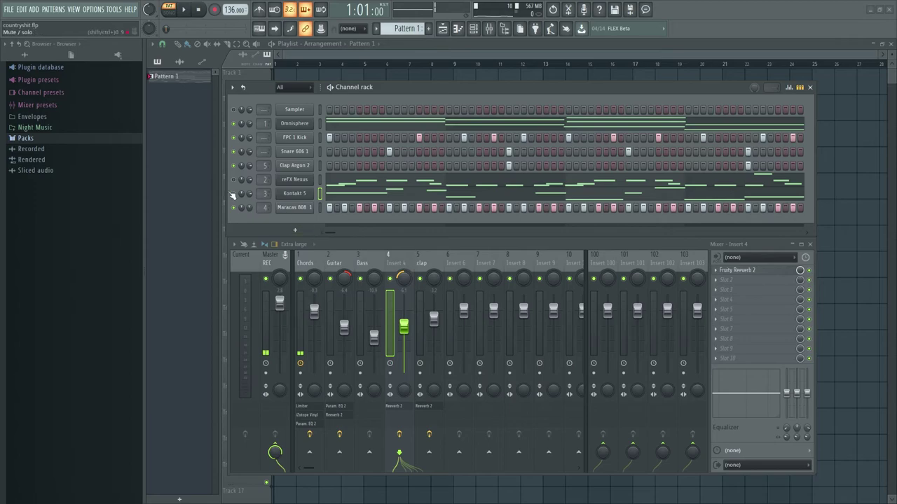
{"action": "left_click", "coordinate": [294, 179]}
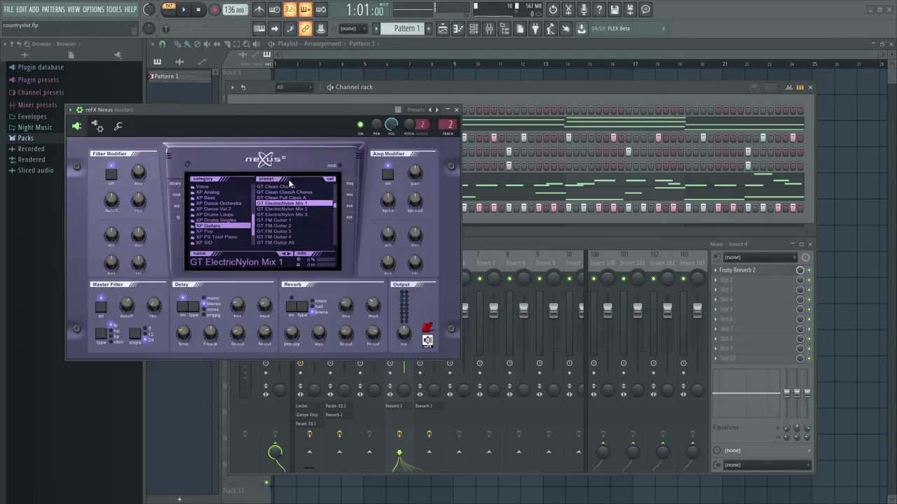
{"action": "left_click_drag", "start_coordinate": [311, 113], "coordinate": [455, 173]}
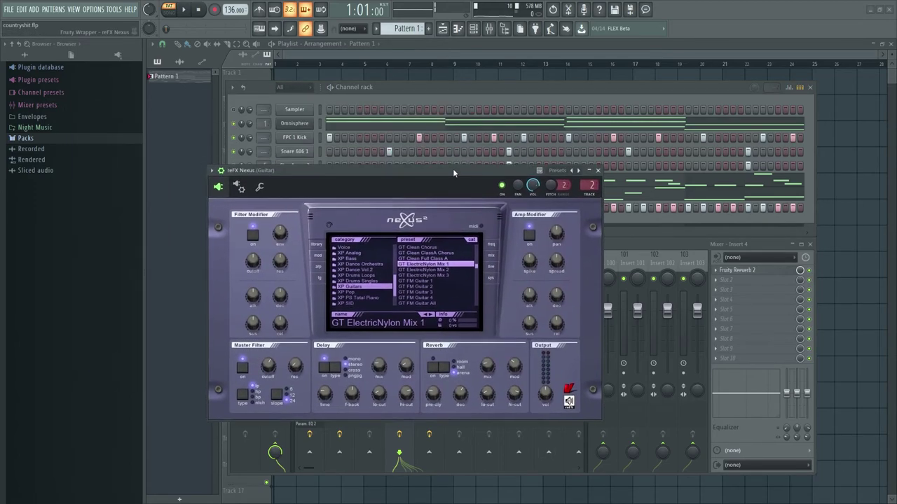
{"action": "left_click", "coordinate": [316, 256]}
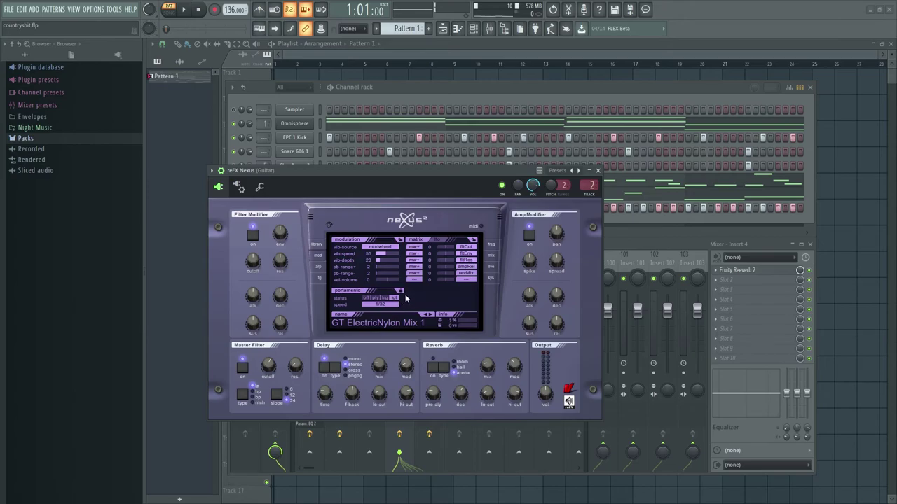
{"action": "left_click", "coordinate": [598, 170]}
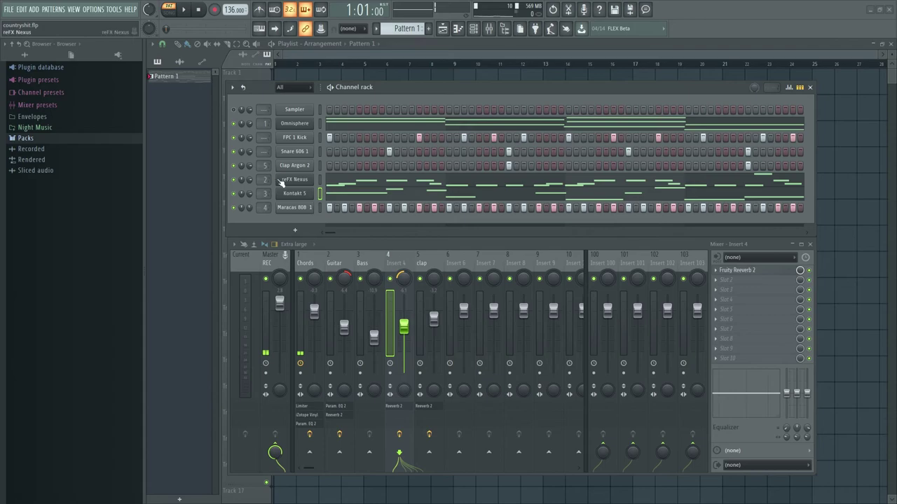
Step: With the beat playing, lift the Guitar mixer fader from -6.4 to about -2.9 dB, then stop
{"action": "left_click", "coordinate": [184, 11]}
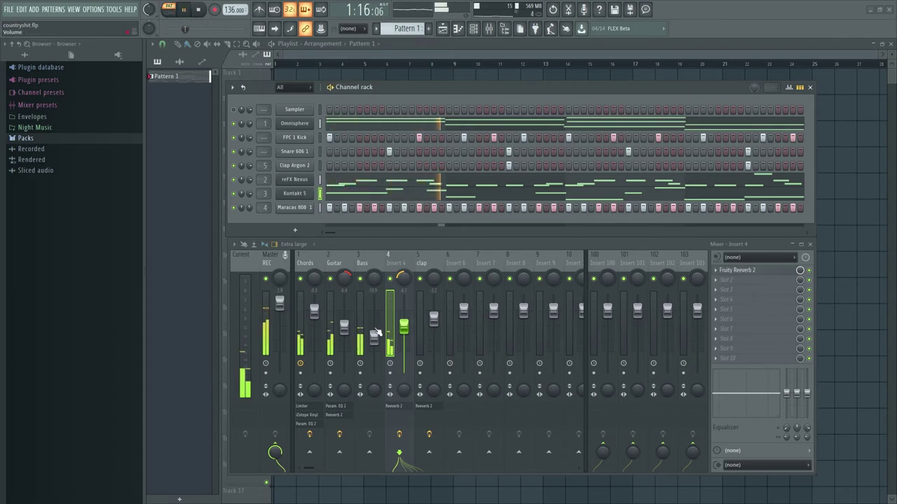
{"action": "left_click_drag", "start_coordinate": [344, 327], "coordinate": [344, 319]}
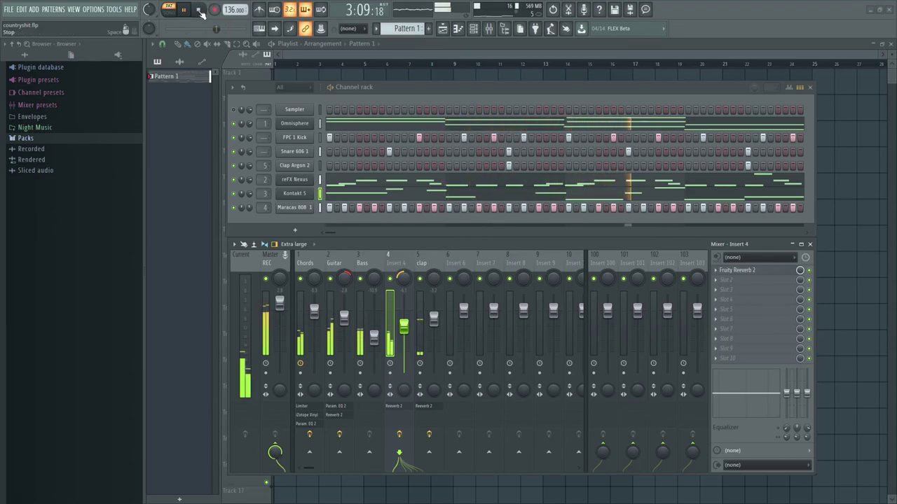
{"action": "left_click", "coordinate": [200, 10]}
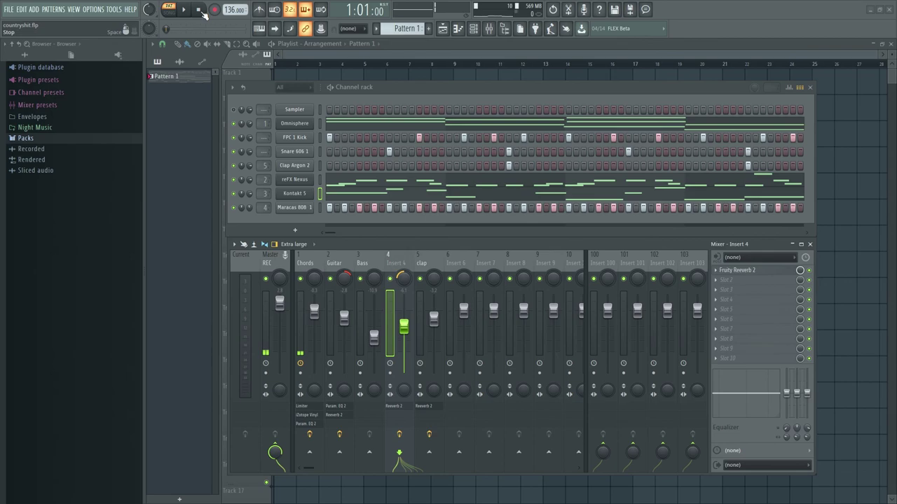
{"action": "left_click", "coordinate": [184, 9]}
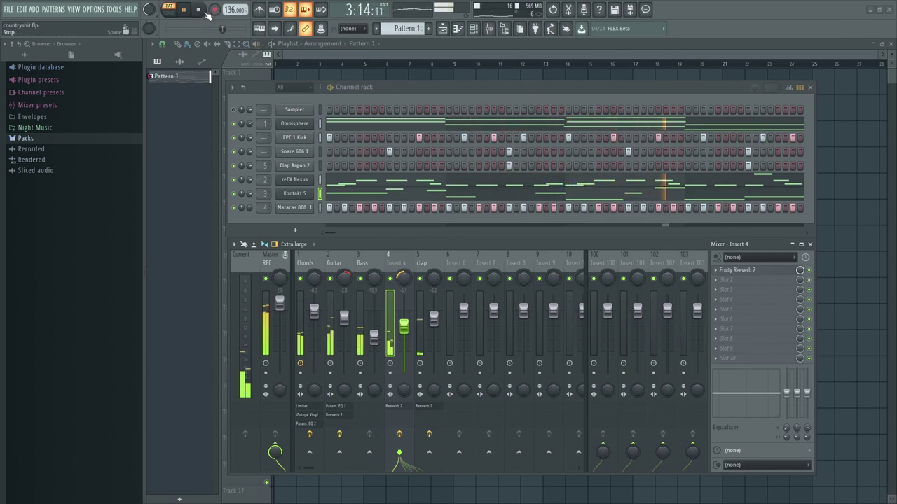
{"action": "key", "text": "space"}
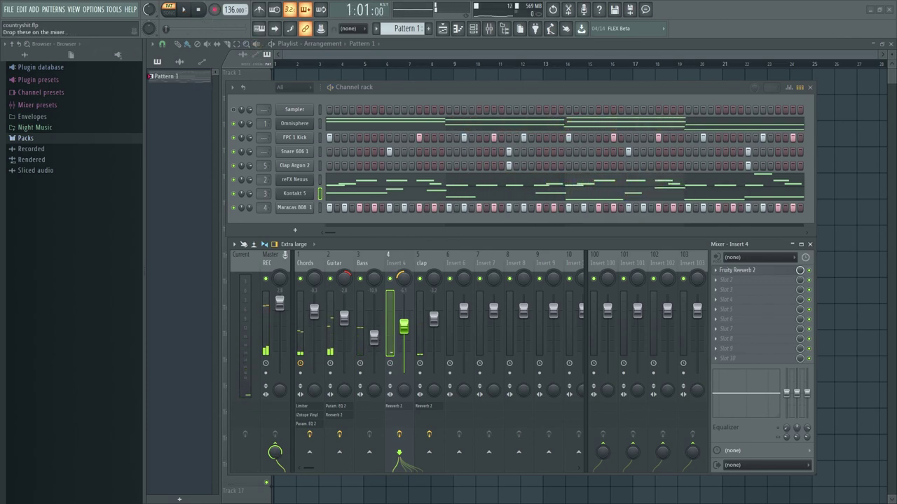